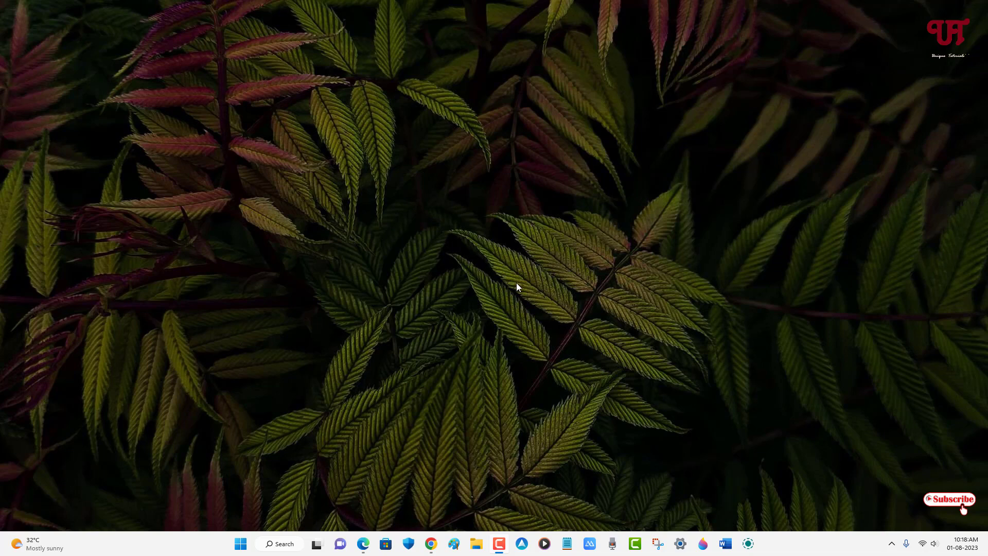
# Step: Download ClipClipSetup.exe from clipclip.com in Edge and show it in the Downloads folder
pyautogui.click(364, 545)
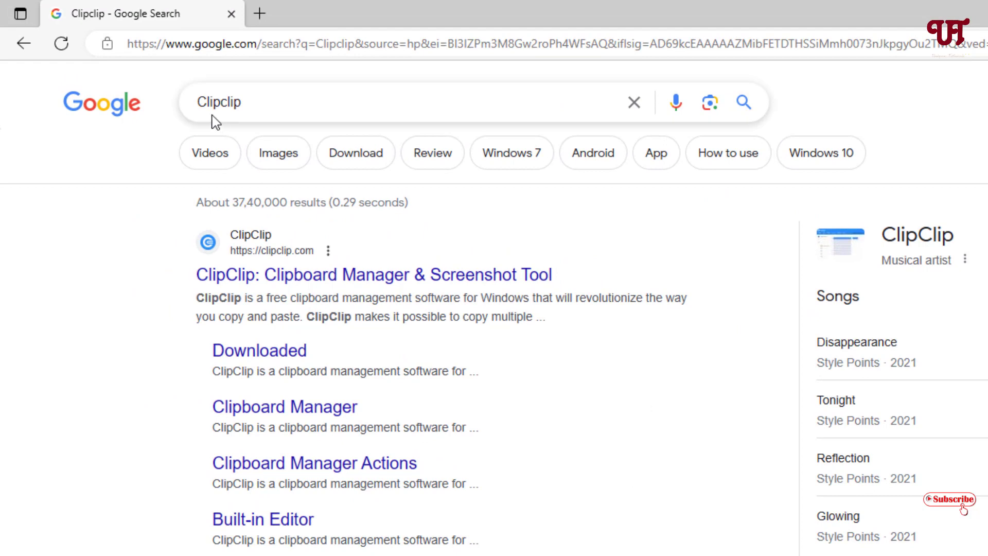
pyautogui.click(318, 281)
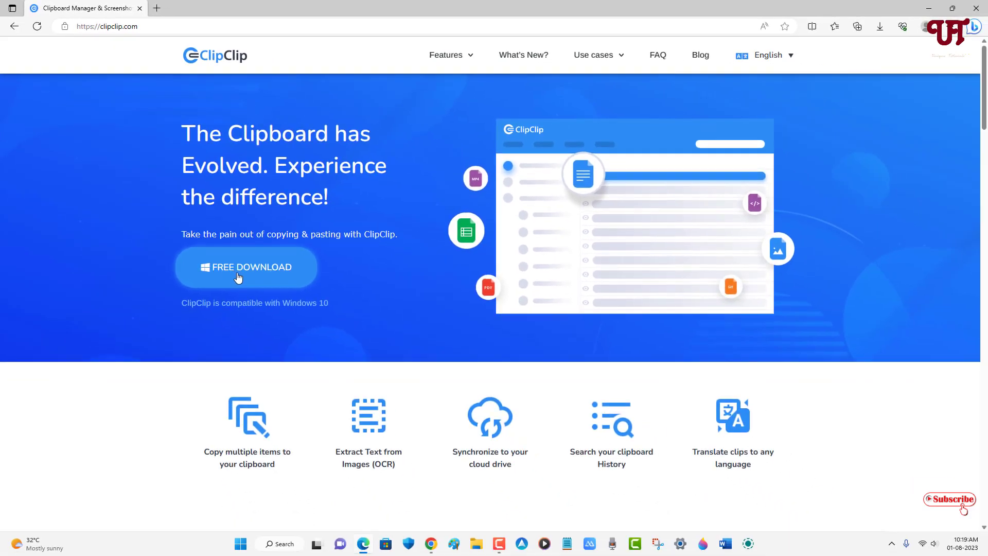
pyautogui.click(238, 278)
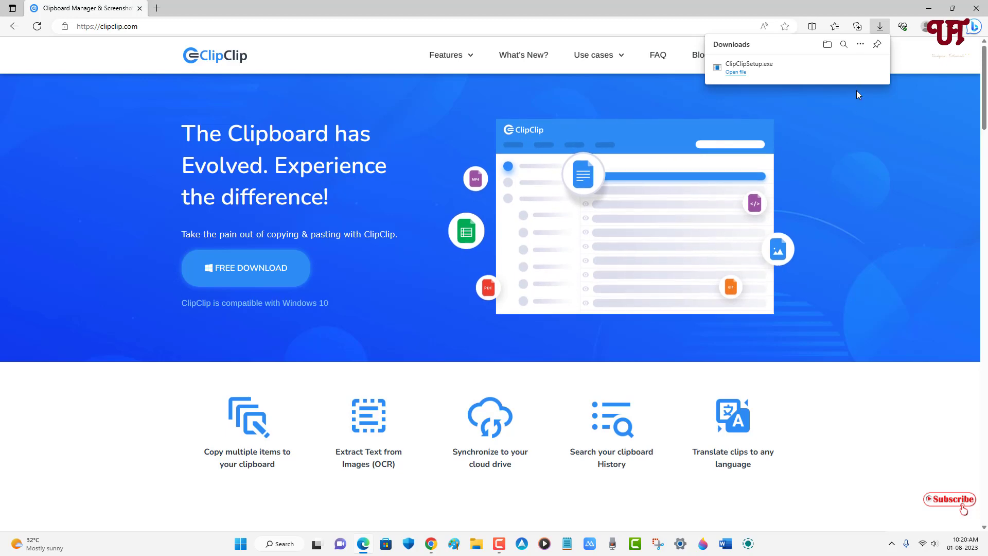
pyautogui.click(847, 70)
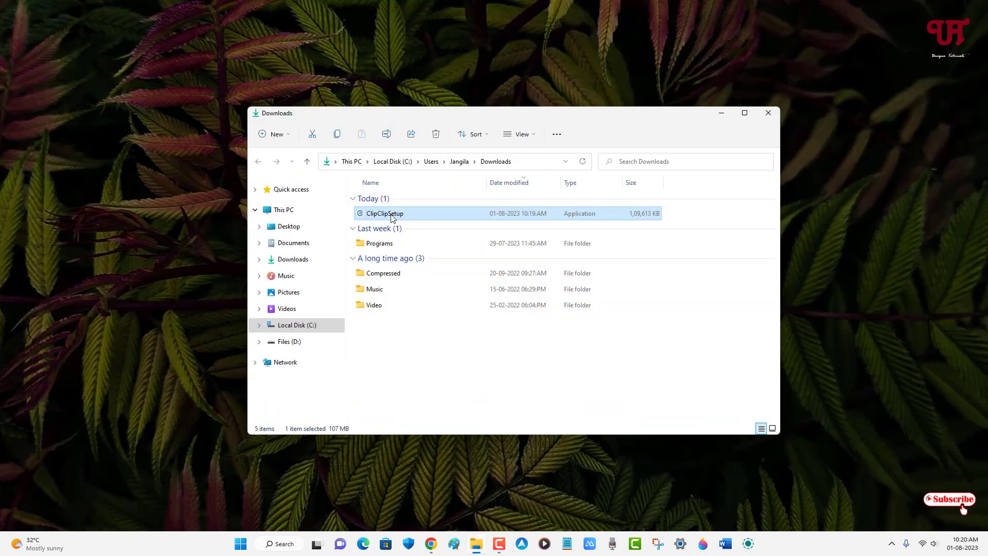
# Step: Run ClipClipSetup, accept the license agreement, and finish installing ClipClip 2.4.5874
pyautogui.doubleClick(393, 216)
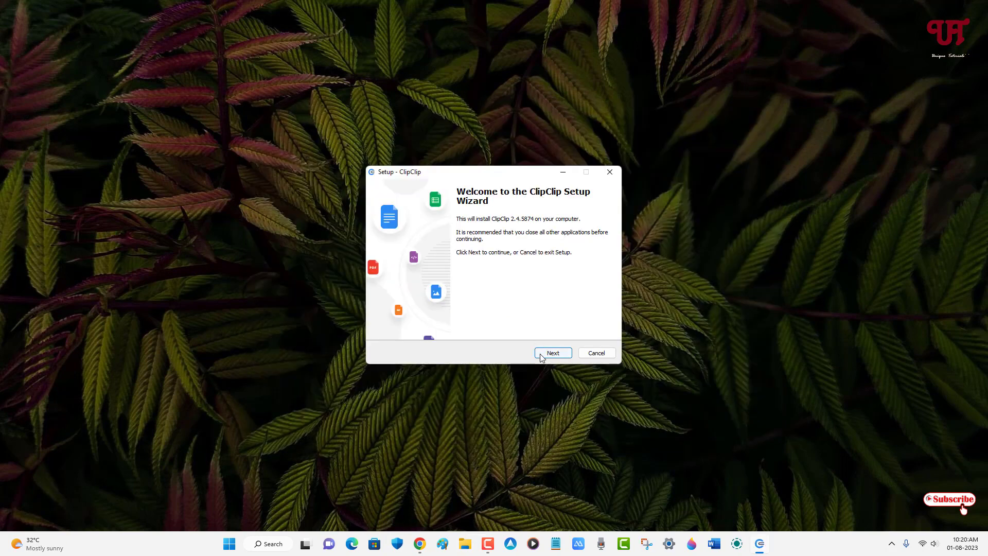
pyautogui.click(541, 356)
pyautogui.click(411, 322)
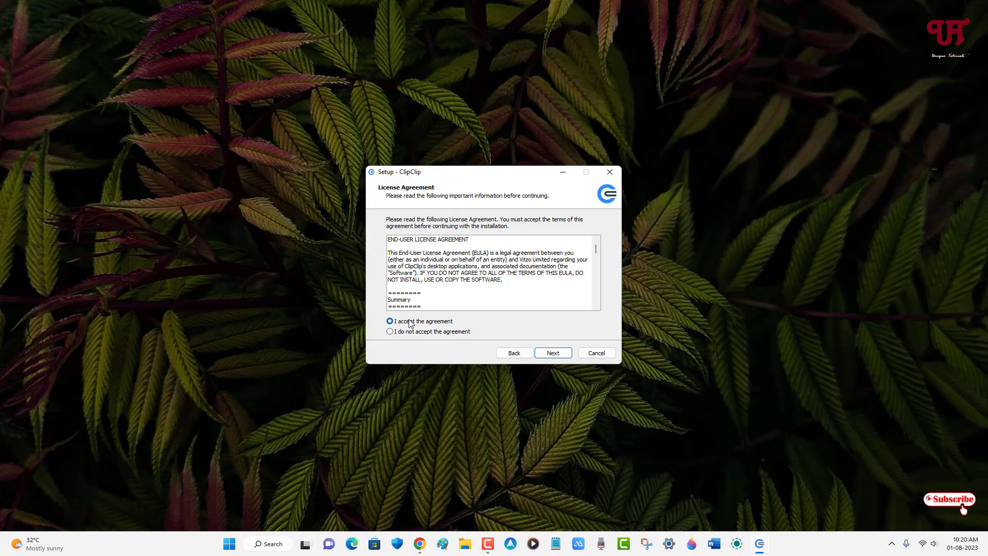
pyautogui.click(553, 355)
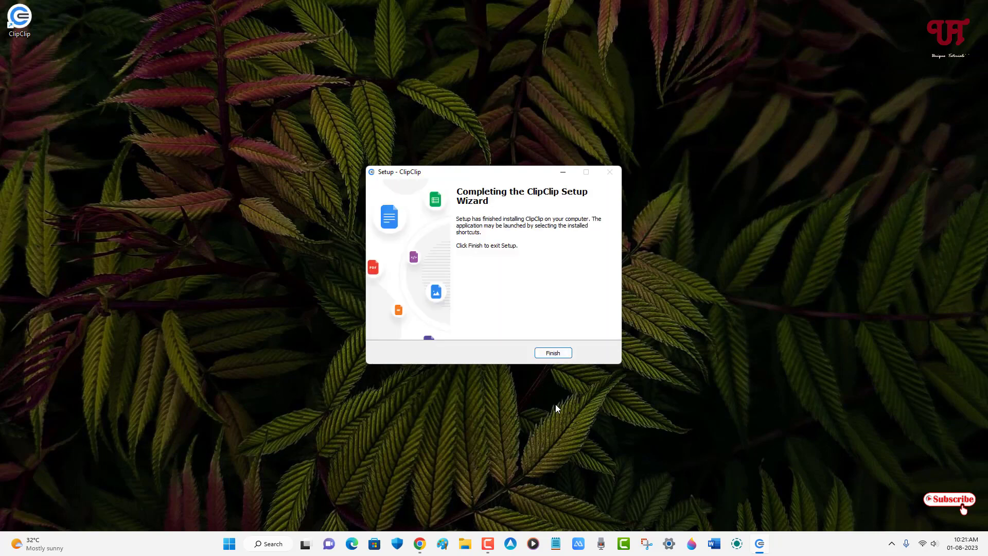
pyautogui.click(555, 353)
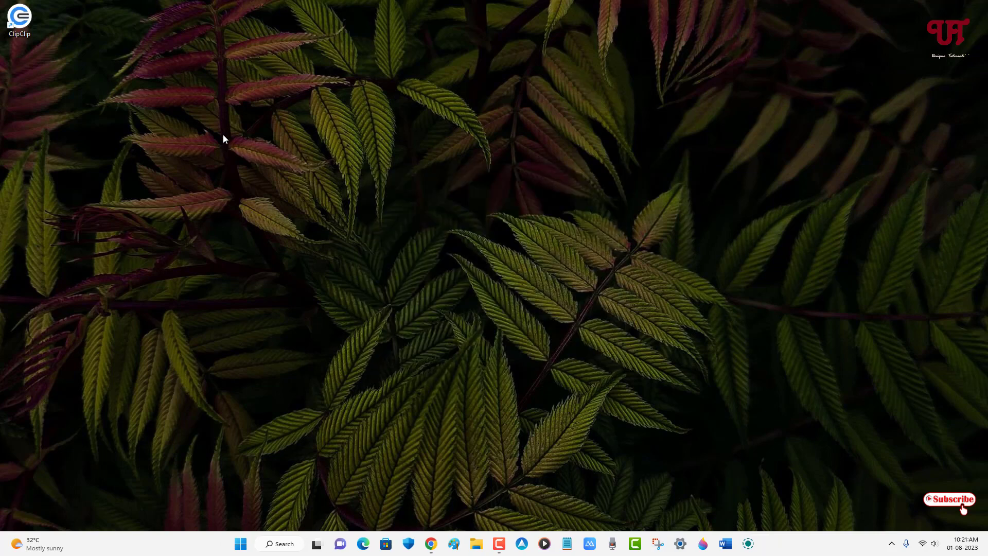
# Step: Launch ClipClip from the desktop shortcut and exclude the Signatures recommended folder
pyautogui.doubleClick(20, 21)
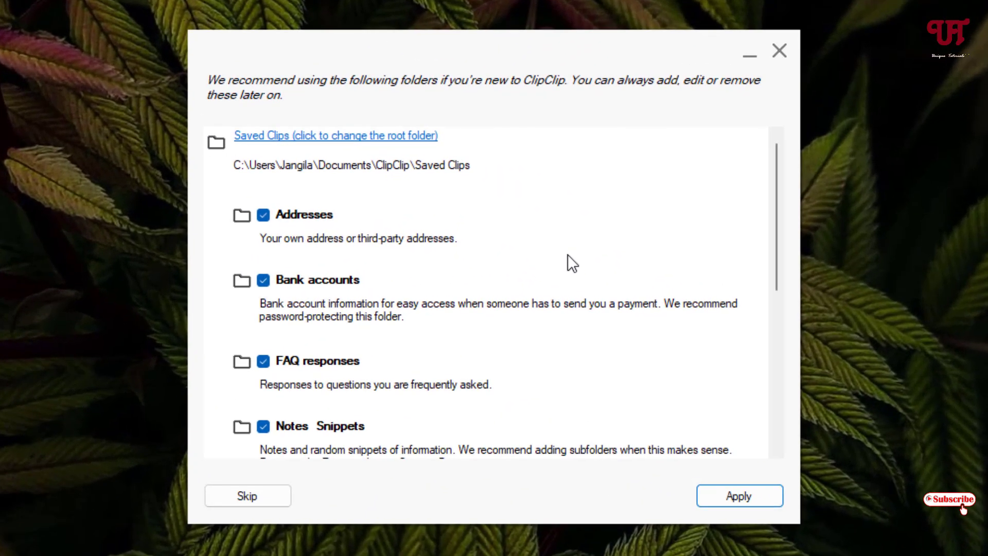
pyautogui.scroll(-6, 570, 255)
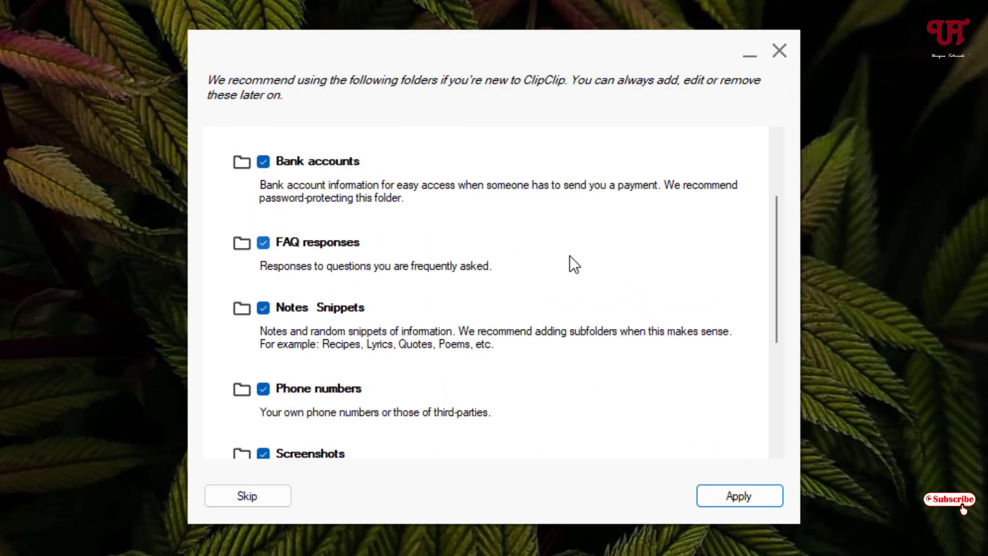
pyautogui.scroll(6, 569, 255)
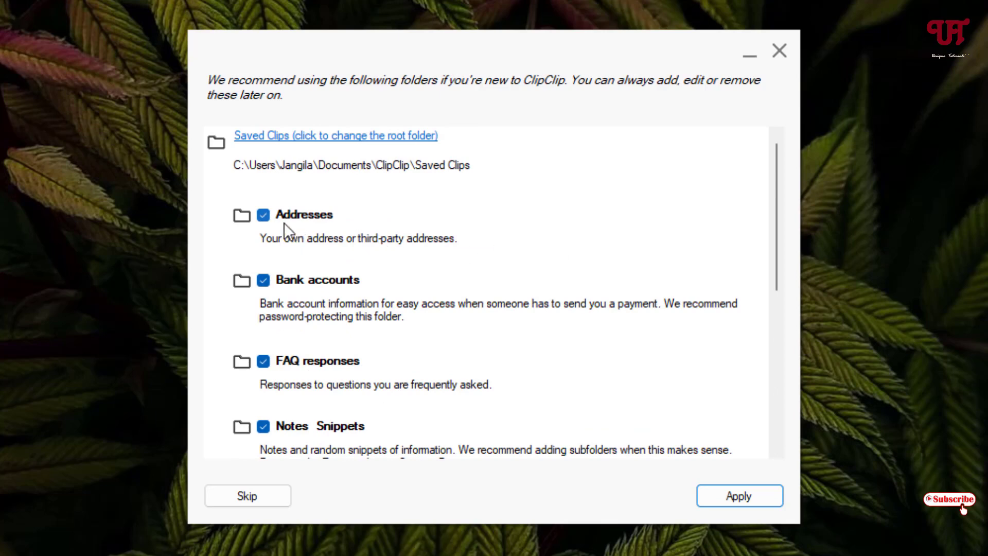
pyautogui.scroll(-4, 313, 243)
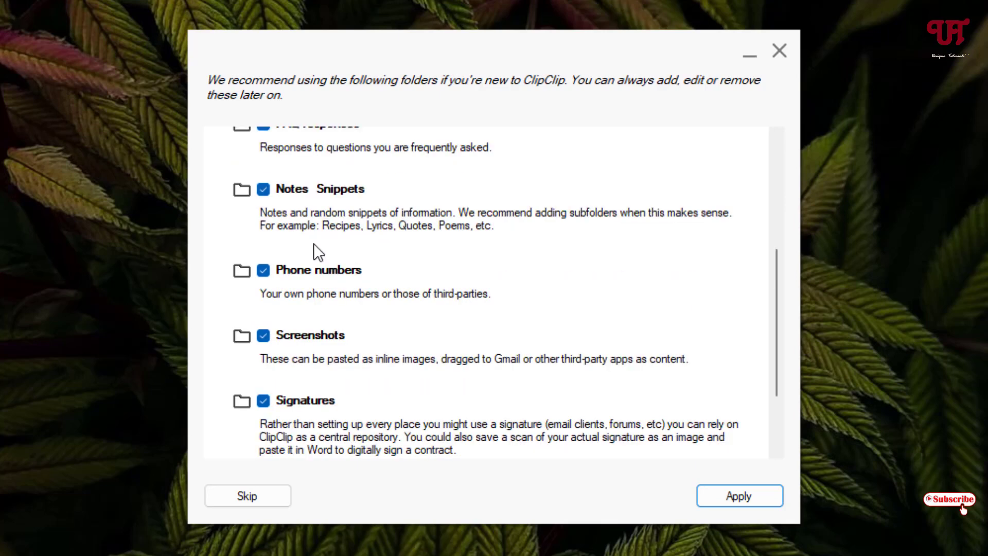
pyautogui.scroll(-2, 313, 243)
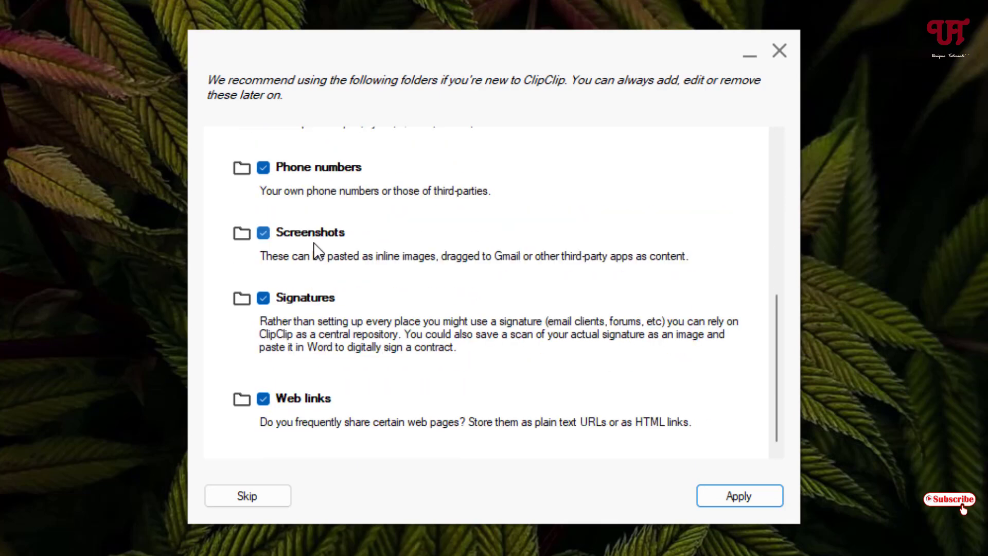
pyautogui.click(264, 299)
# Step: Exclude the Bank accounts, FAQ responses and Addresses folders, leaving Web links, and apply
pyautogui.scroll(2, 292, 292)
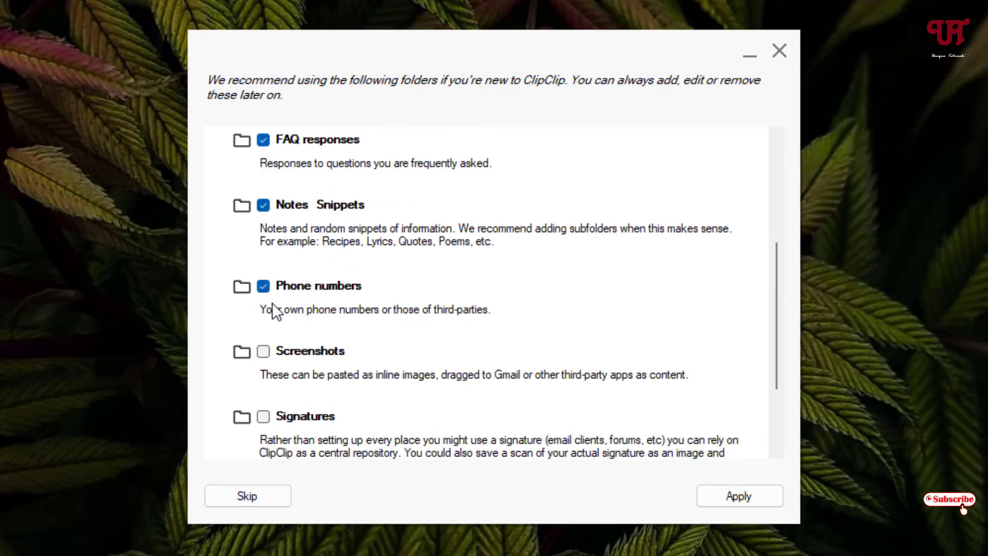
pyautogui.scroll(4, 283, 276)
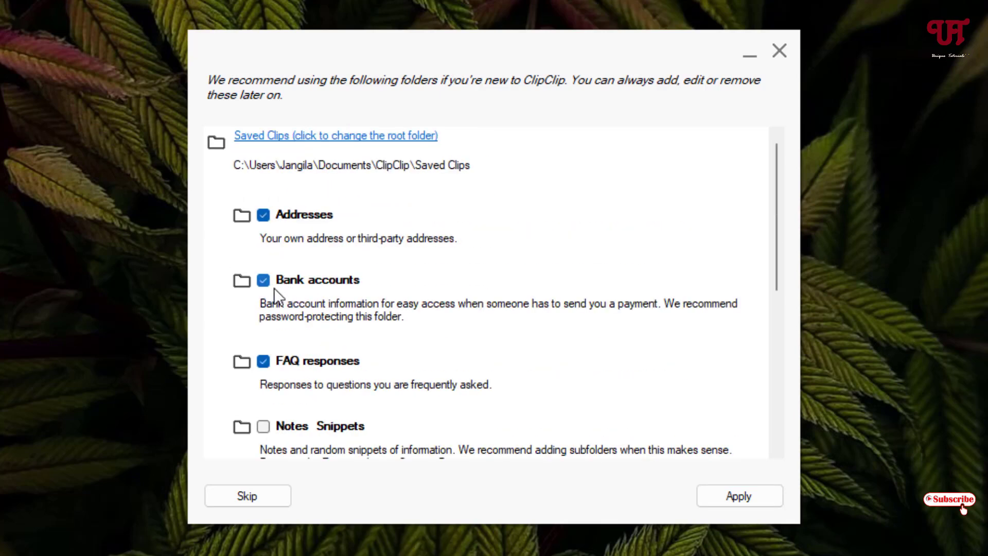
pyautogui.click(263, 280)
pyautogui.click(263, 360)
pyautogui.click(263, 215)
pyautogui.scroll(-6, 360, 319)
pyautogui.scroll(6, 325, 410)
pyautogui.scroll(-6, 656, 347)
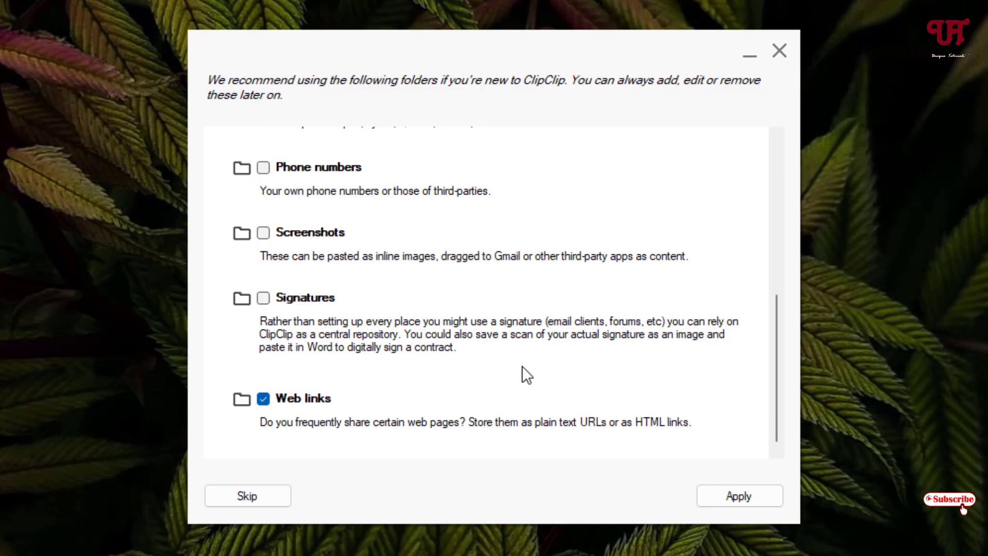
pyautogui.scroll(6, 522, 366)
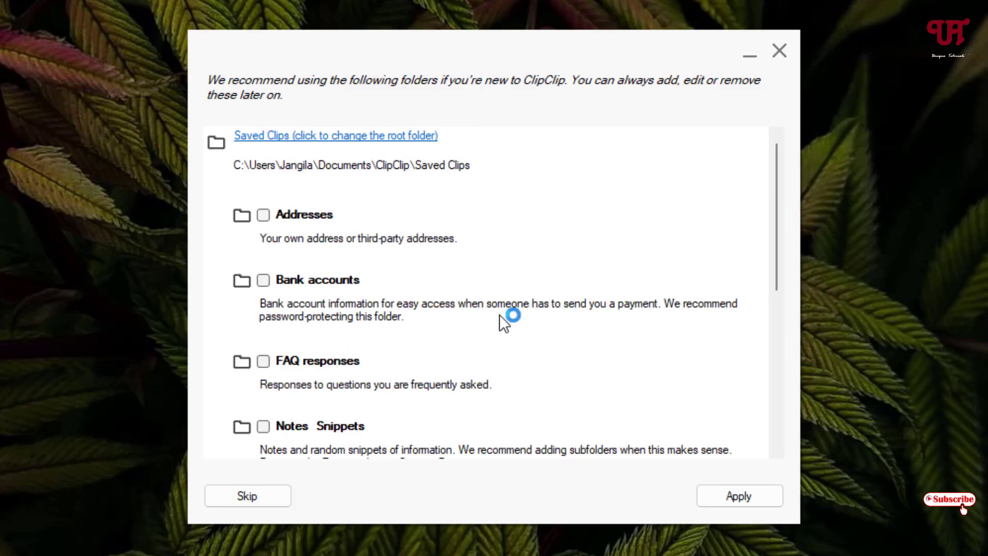
pyautogui.scroll(-6, 501, 328)
pyautogui.scroll(2, 502, 332)
pyautogui.scroll(-2, 502, 332)
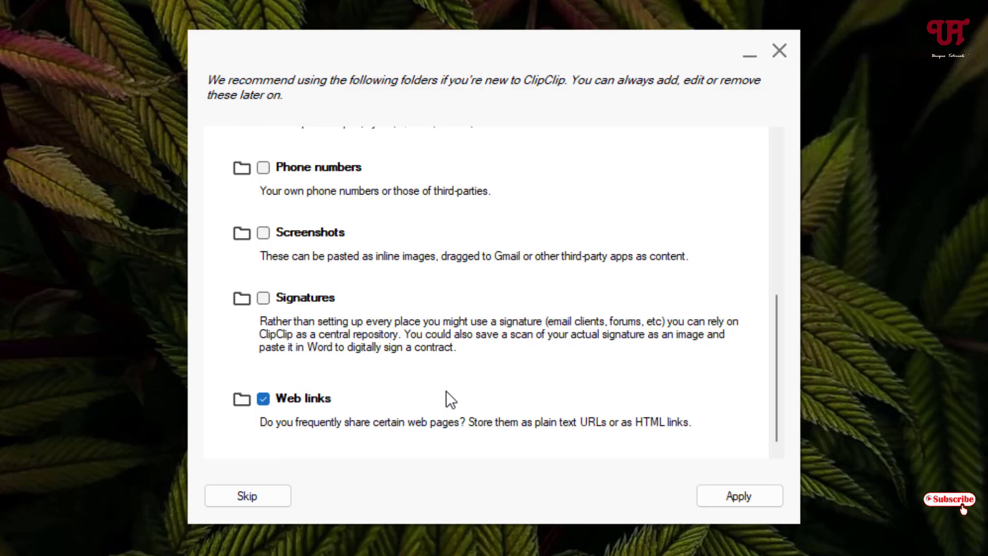
pyautogui.scroll(6, 447, 390)
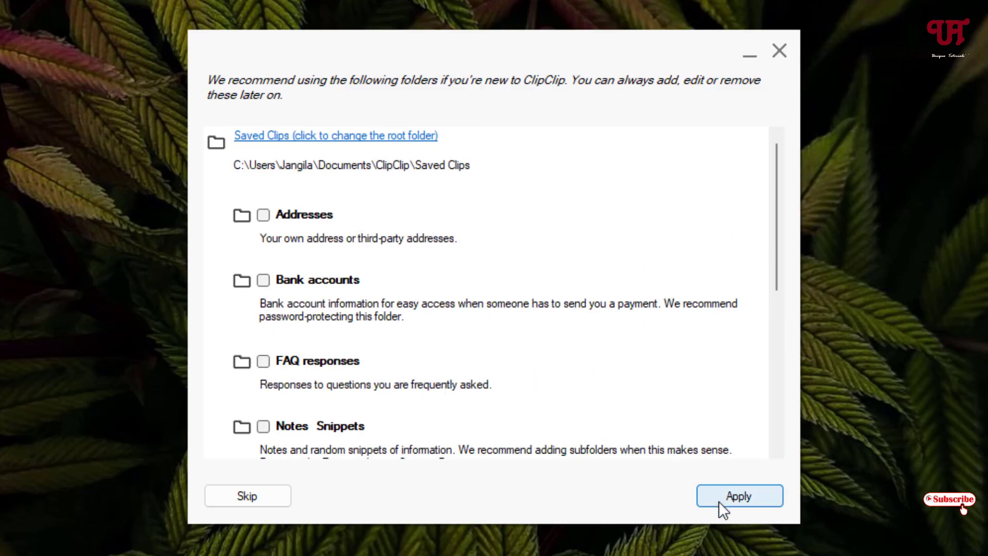
pyautogui.click(745, 497)
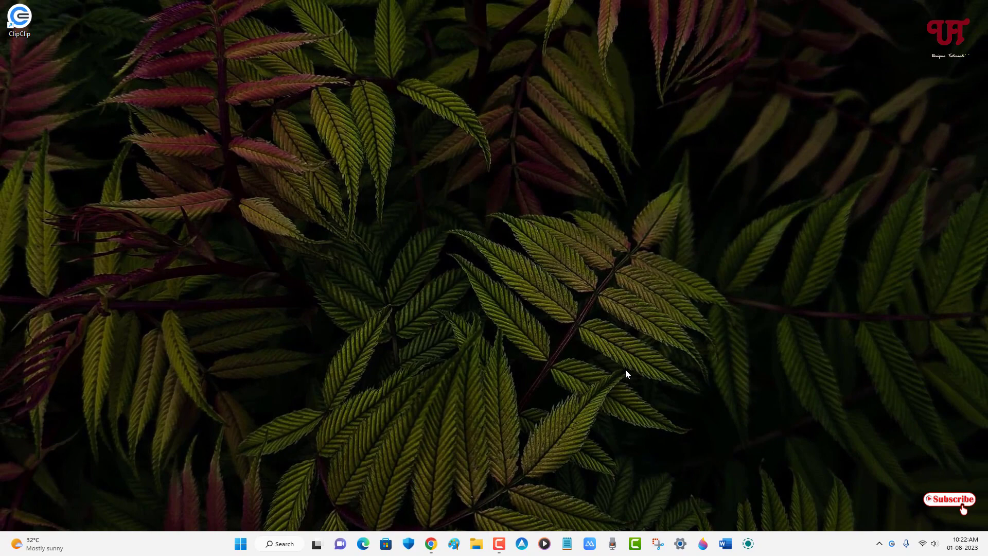
# Step: Open ClipClip's main window from the tray and browse its Window, Edit, View and Options menus
pyautogui.click(880, 543)
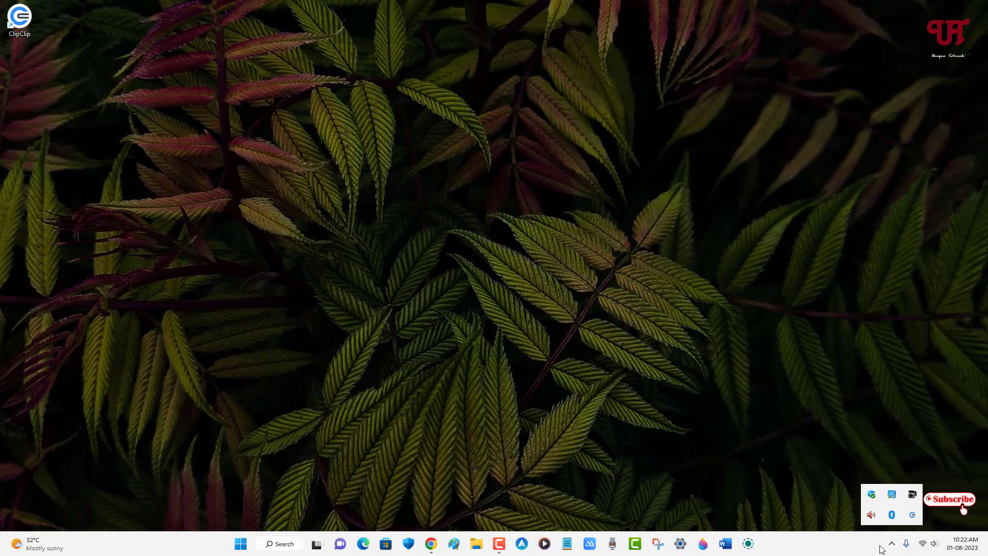
pyautogui.click(910, 512)
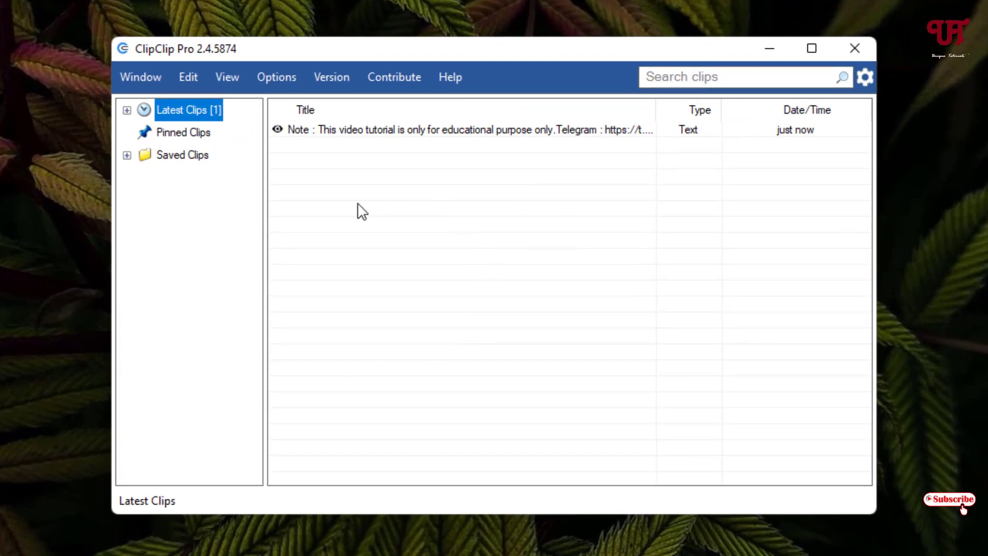
pyautogui.click(137, 84)
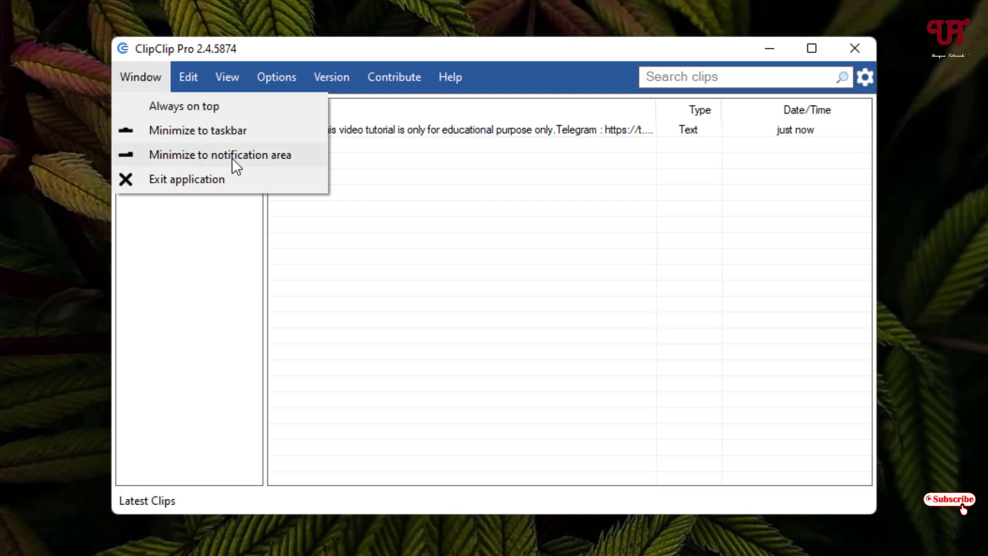
pyautogui.moveTo(187, 85)
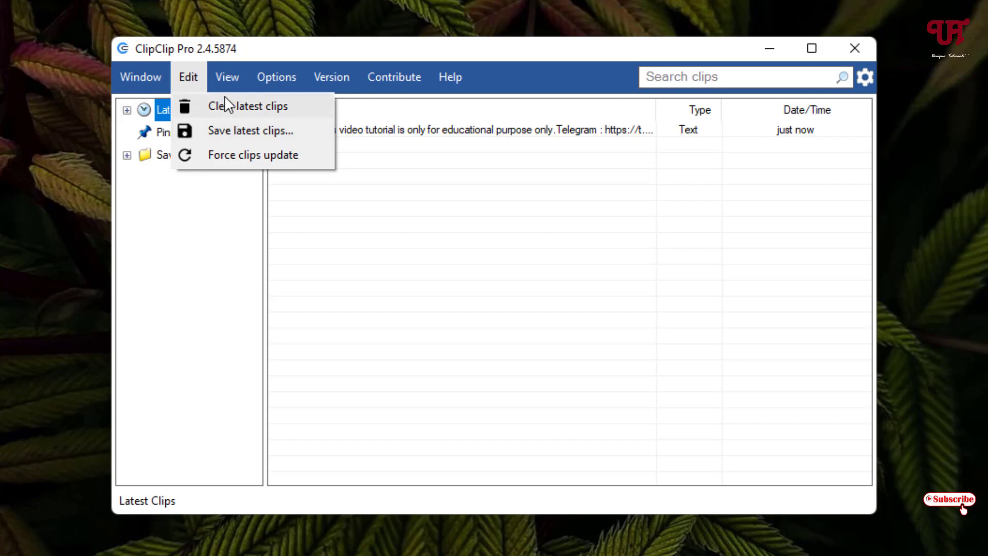
pyautogui.moveTo(237, 81)
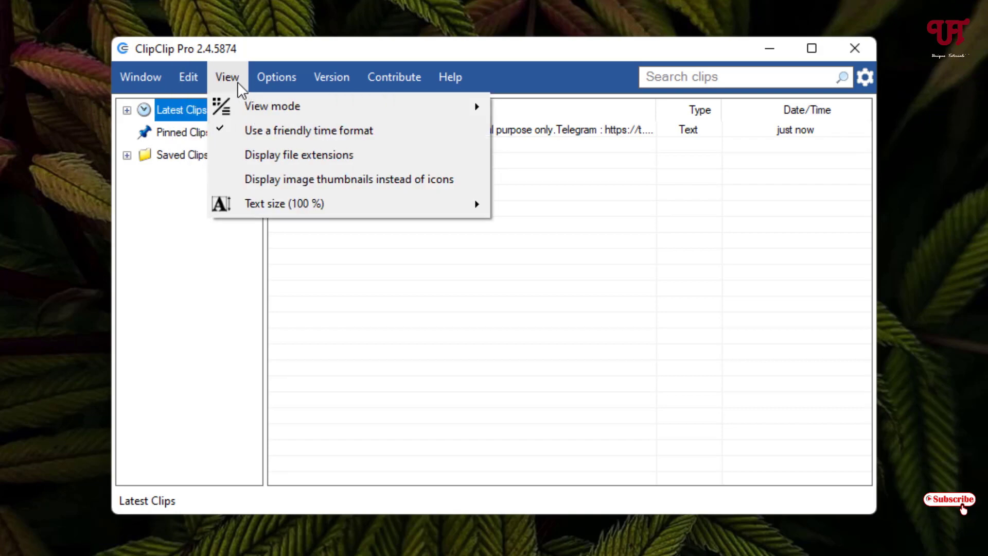
pyautogui.moveTo(254, 103)
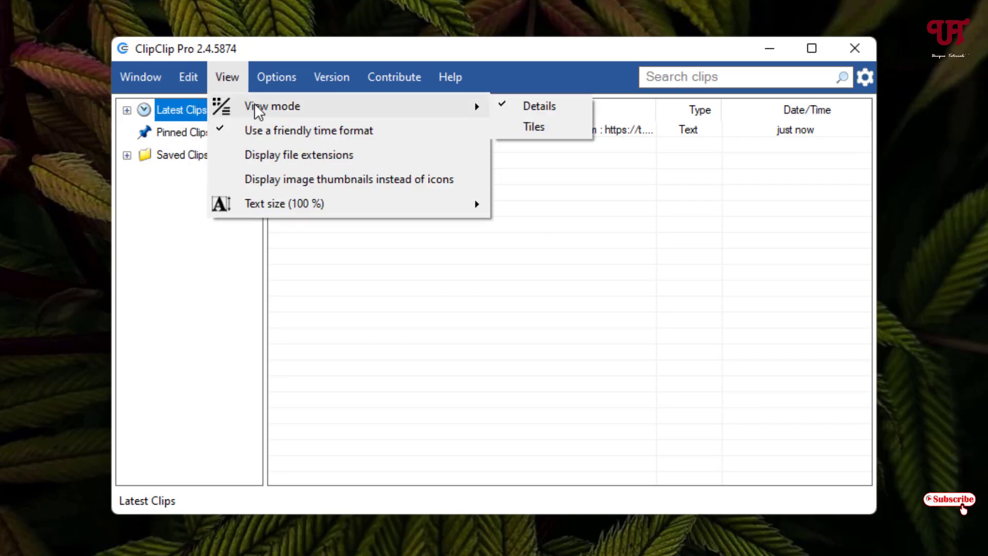
pyautogui.moveTo(270, 87)
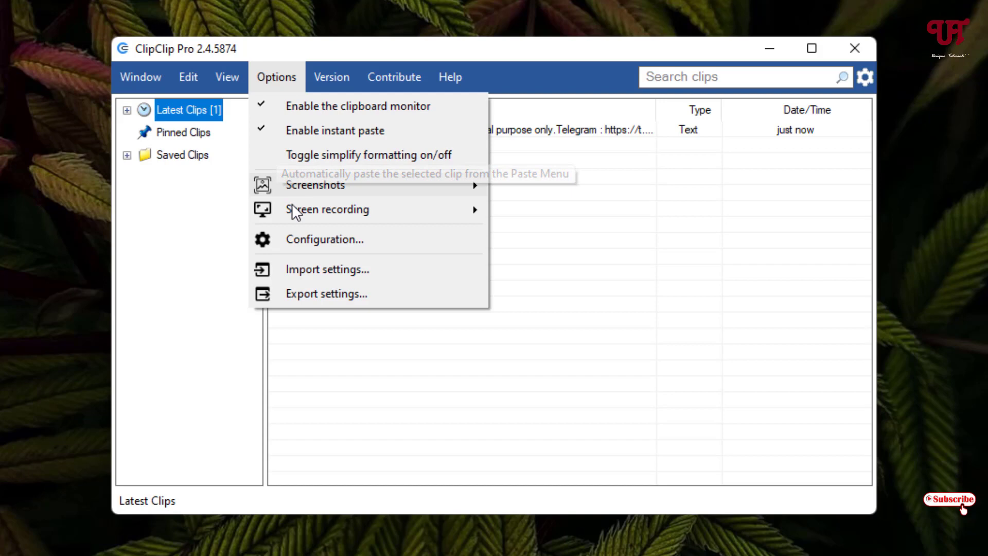
# Step: Review the Content, Hotkeys, Folders, View, Screenshots and App list configuration pages, then close unsaved
pyautogui.click(311, 242)
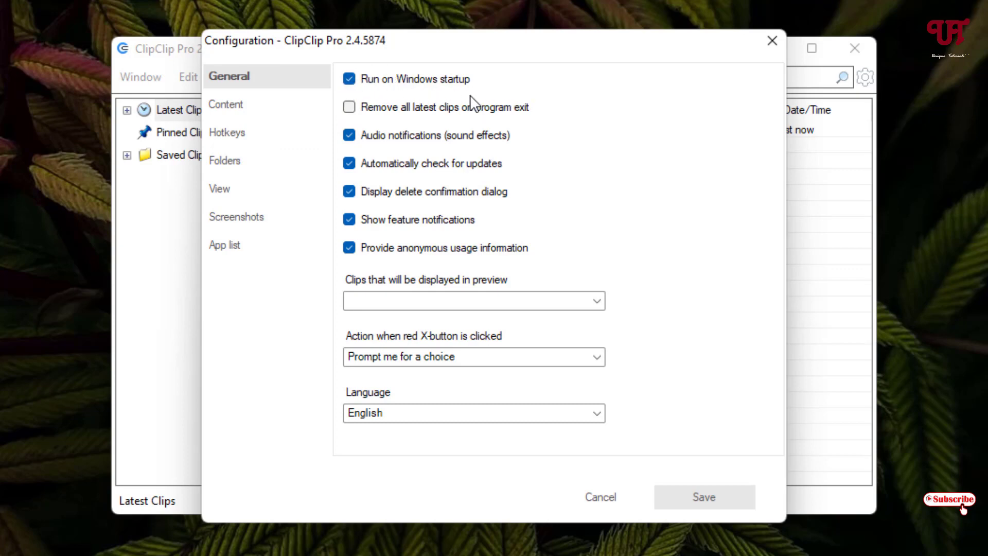
pyautogui.click(248, 105)
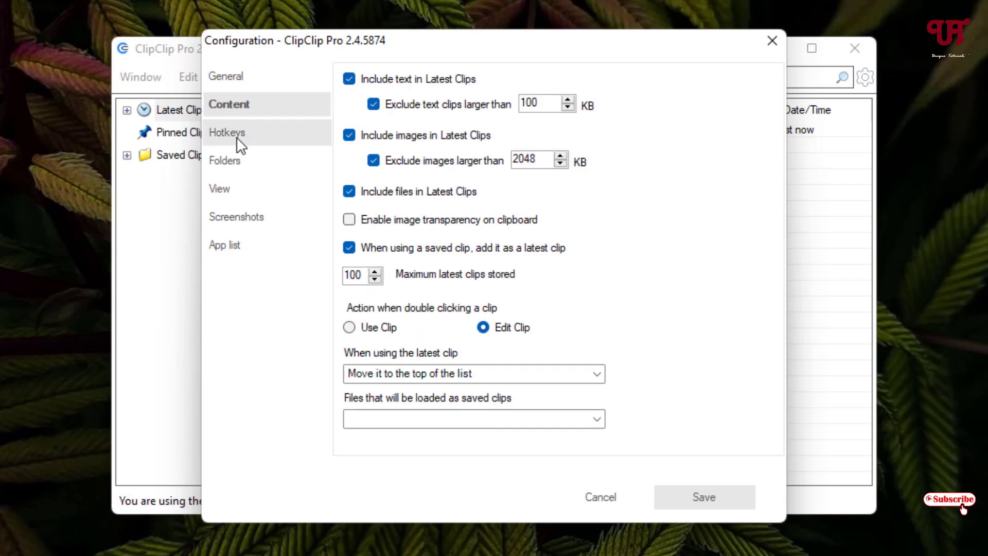
pyautogui.click(237, 135)
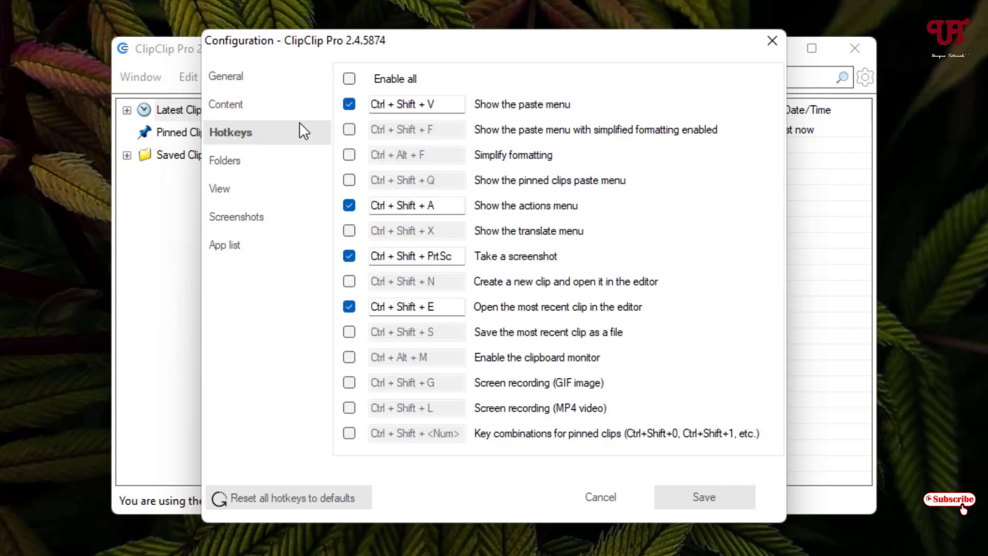
pyautogui.click(222, 166)
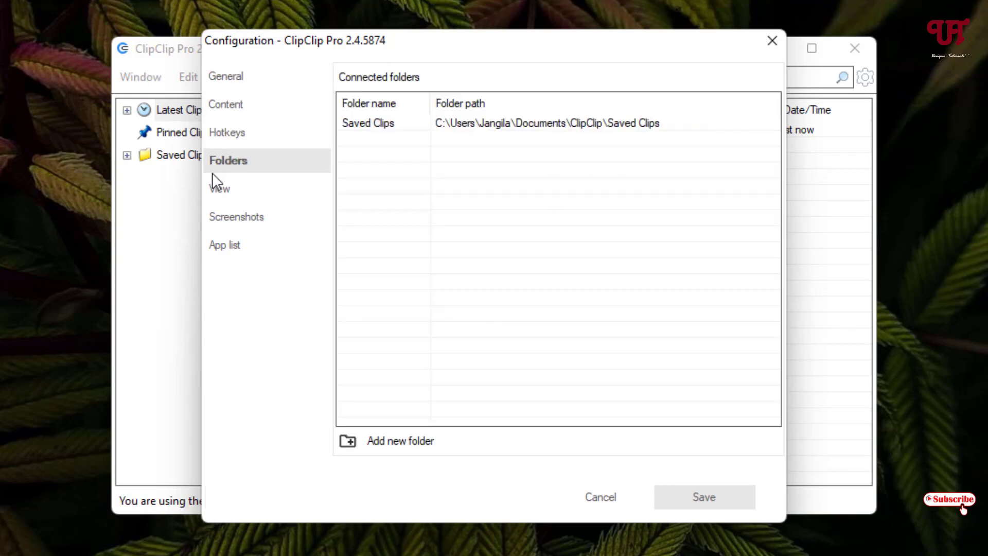
pyautogui.click(222, 199)
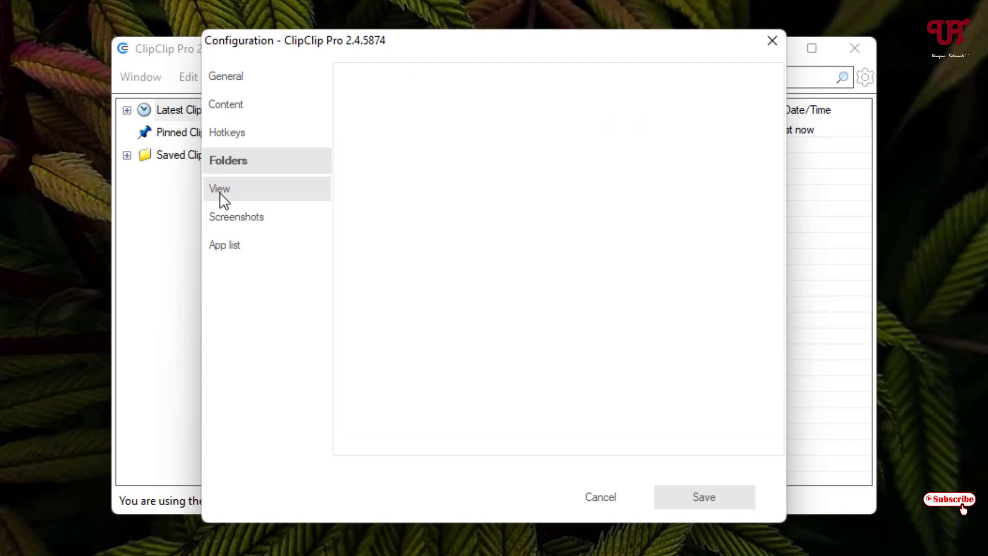
pyautogui.click(226, 218)
pyautogui.click(222, 245)
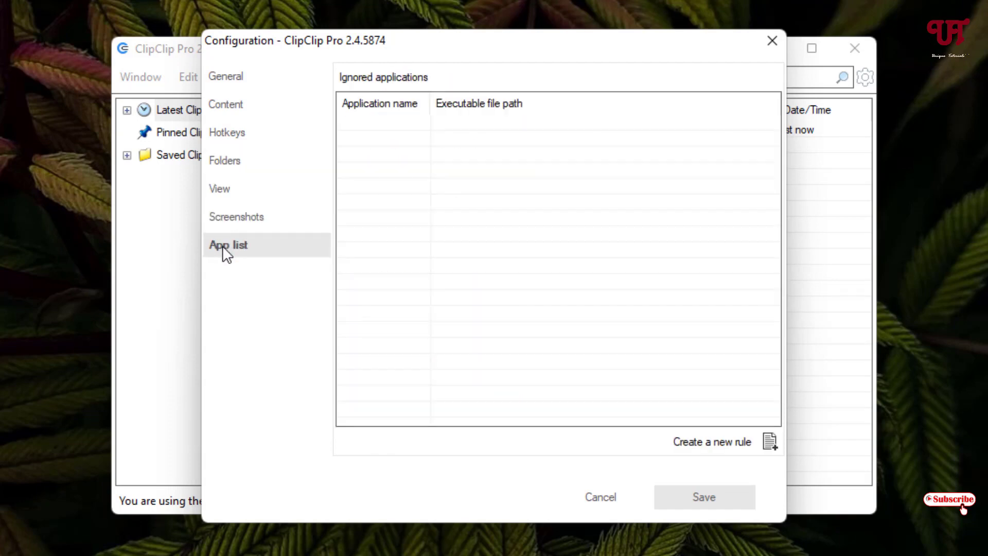
pyautogui.click(252, 221)
pyautogui.click(767, 48)
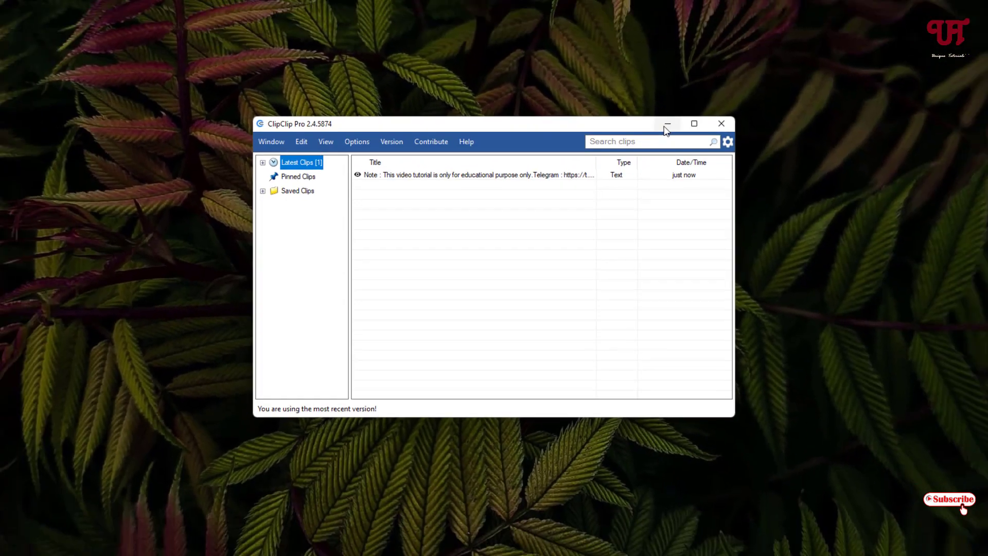
# Step: Minimize ClipClip, bring Chrome forward and cycle through the Bing, DuckDuckGo and Google tabs
pyautogui.click(769, 47)
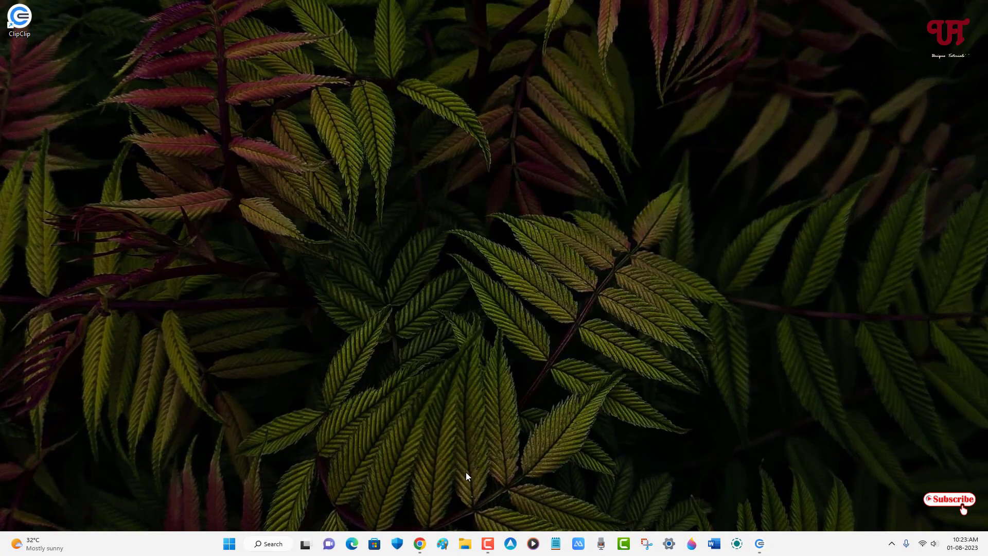
pyautogui.click(420, 544)
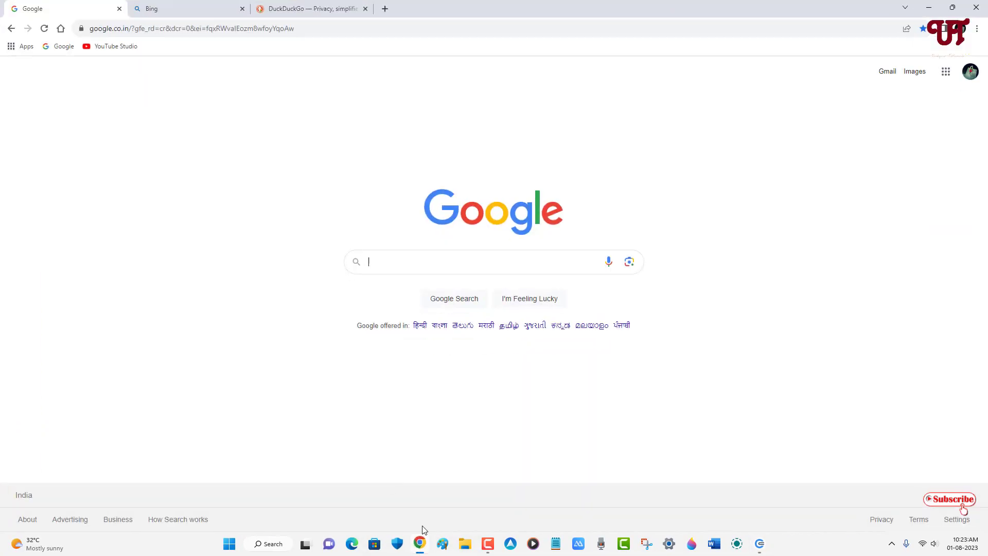
pyautogui.click(173, 6)
pyautogui.click(92, 11)
pyautogui.click(196, 10)
pyautogui.click(282, 8)
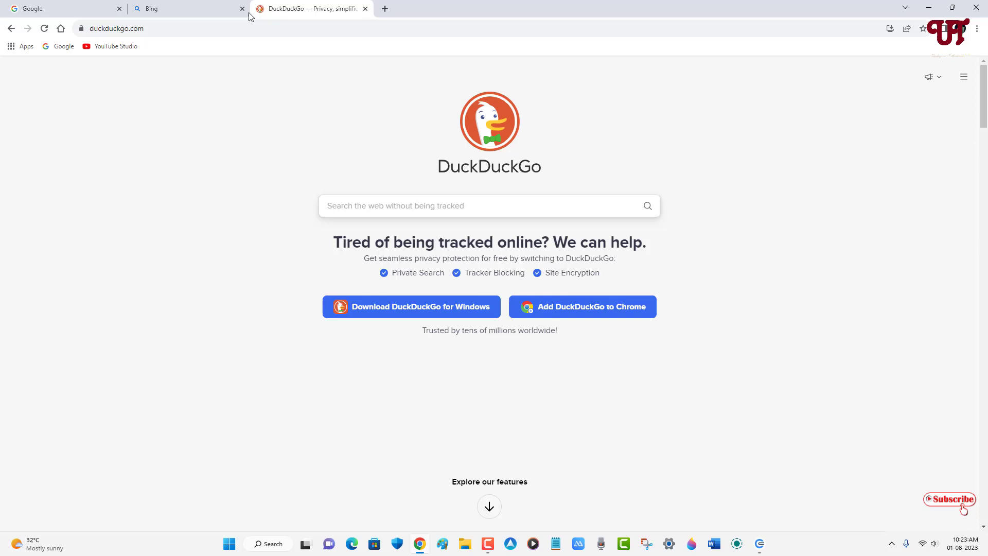
pyautogui.click(216, 9)
pyautogui.click(64, 9)
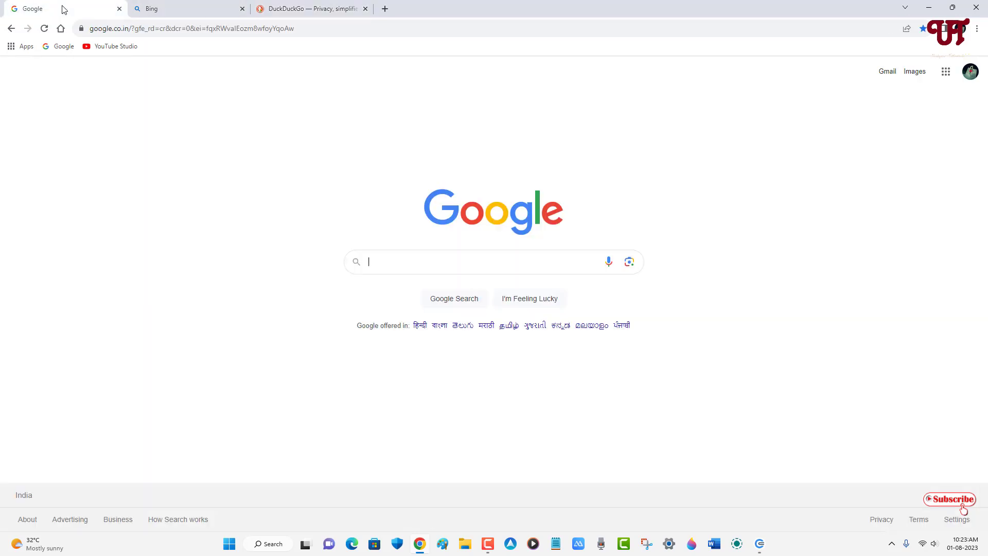
# Step: Select the Google address, dismiss its context menu, and open then close a blank Notepad
pyautogui.click(245, 28)
pyautogui.rightClick(252, 28)
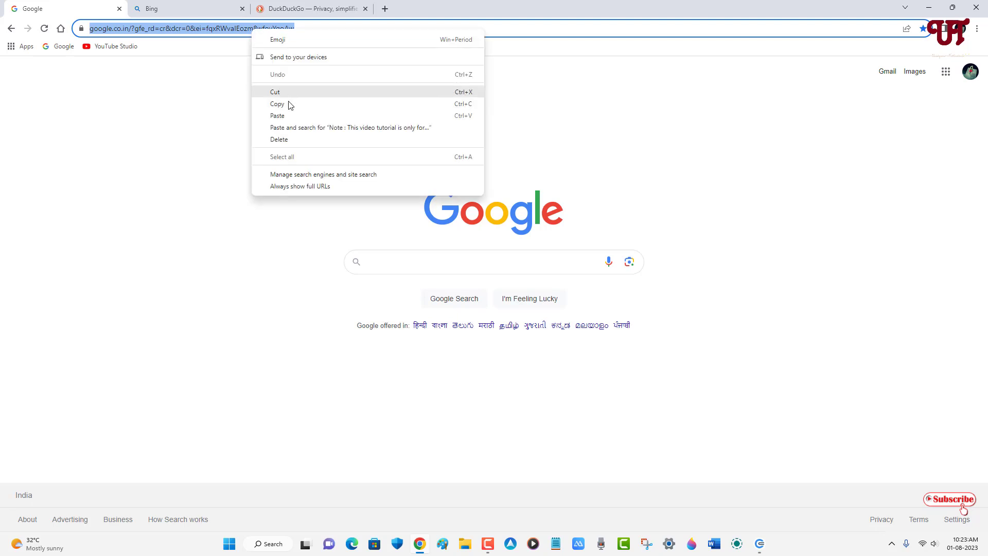
pyautogui.click(194, 225)
pyautogui.click(560, 543)
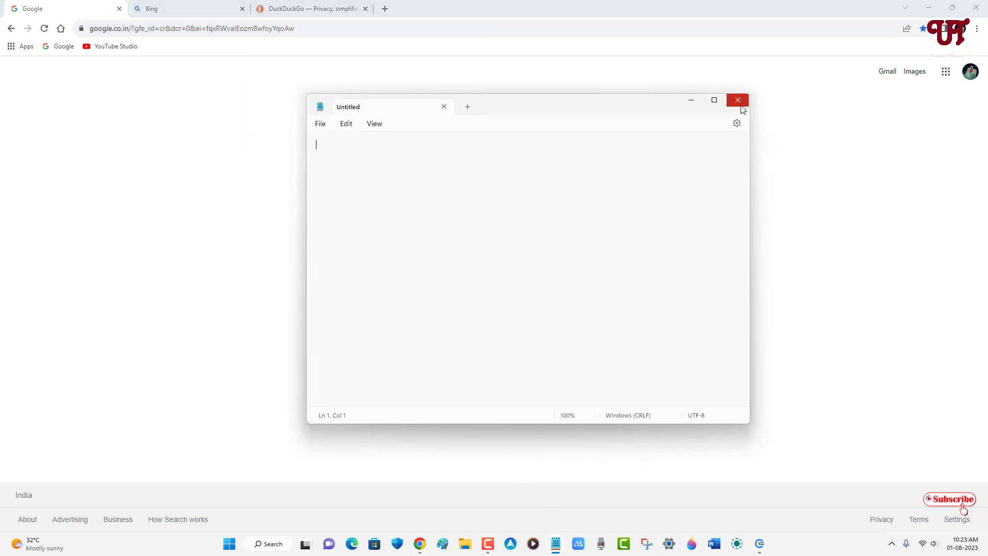
pyautogui.click(738, 101)
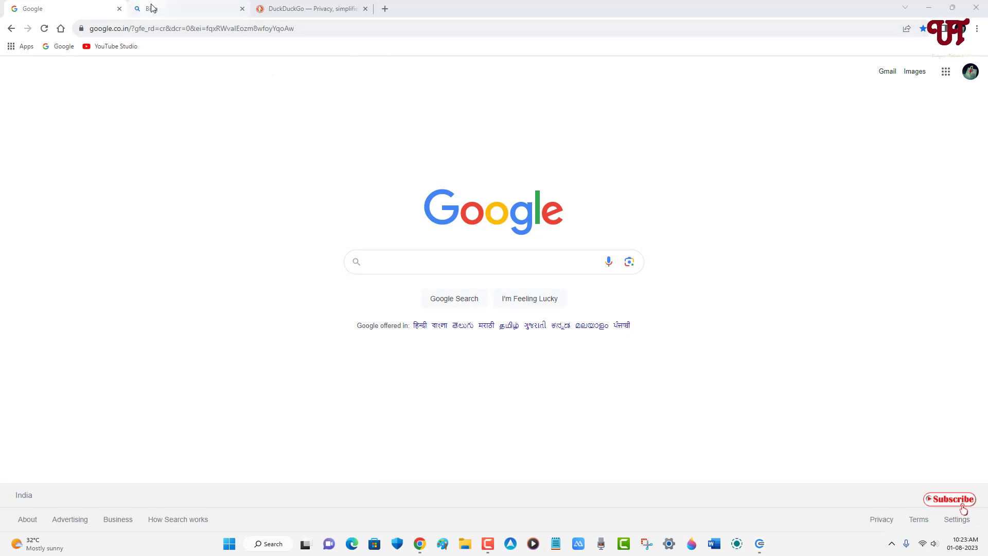
# Step: Copy the Google and bing.com page addresses from their tabs' address bars
pyautogui.click(317, 8)
pyautogui.click(85, 7)
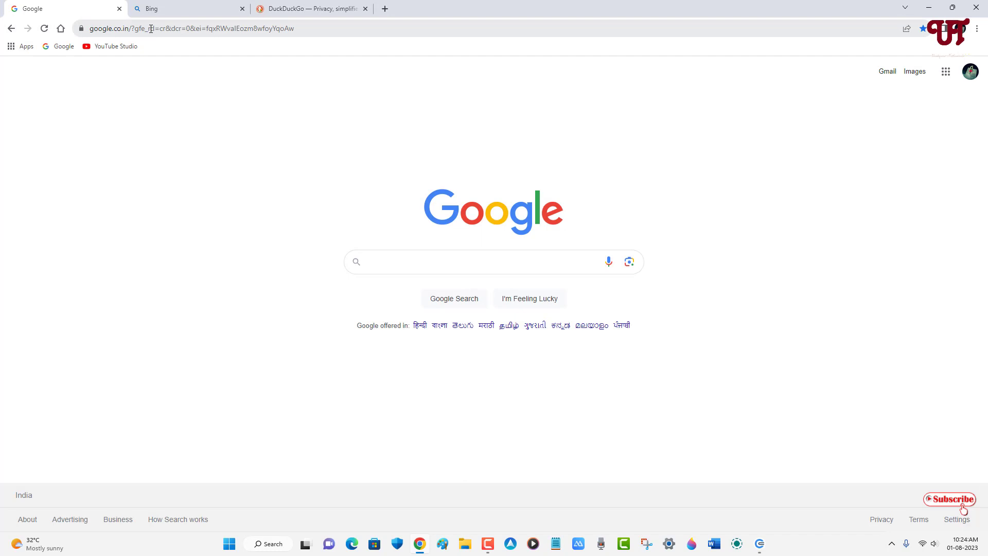
pyautogui.click(151, 28)
pyautogui.rightClick(150, 28)
pyautogui.click(191, 104)
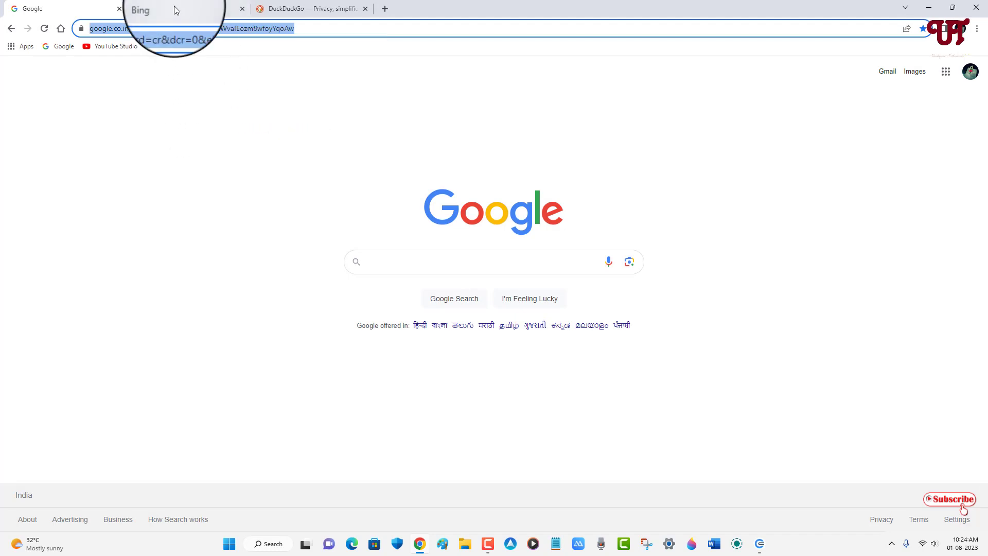
pyautogui.click(174, 8)
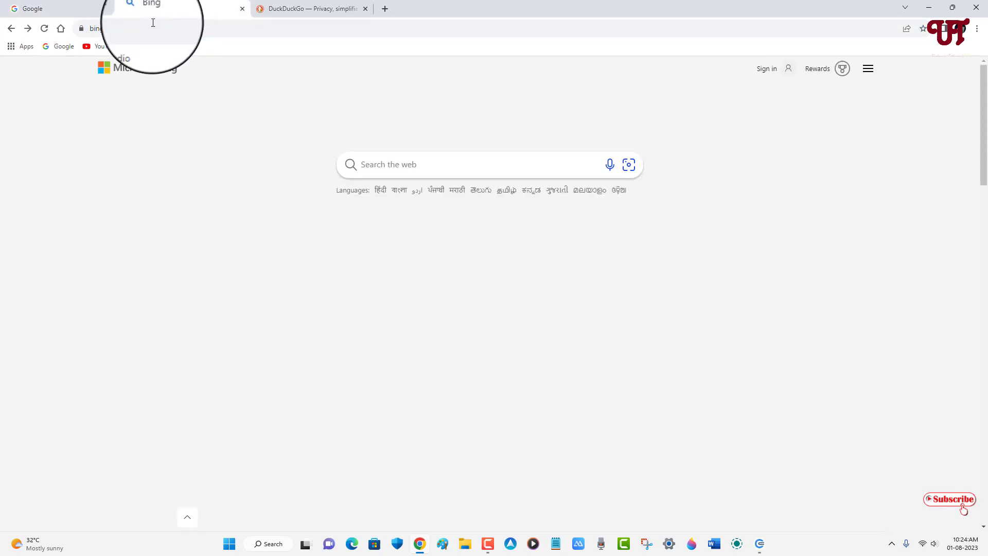
pyautogui.click(131, 28)
pyautogui.rightClick(118, 30)
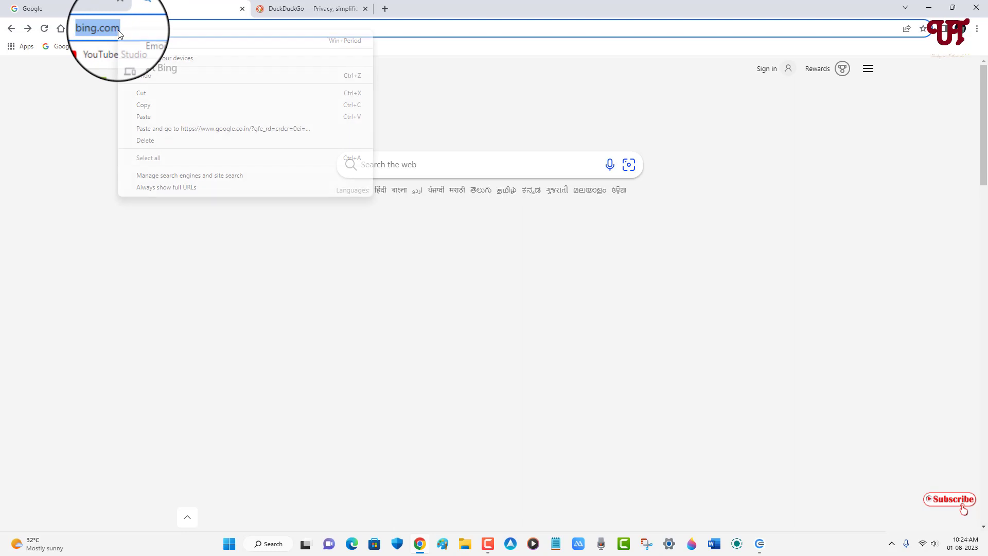
pyautogui.click(170, 105)
# Step: Copy the duckduckgo.com address, then minimize the Chrome window
pyautogui.click(273, 10)
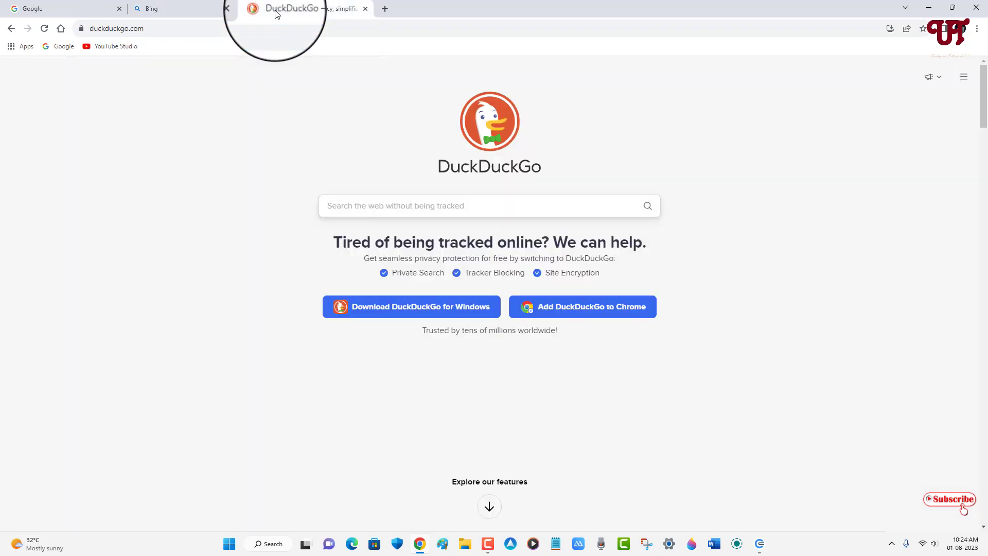
pyautogui.click(151, 28)
pyautogui.rightClick(149, 30)
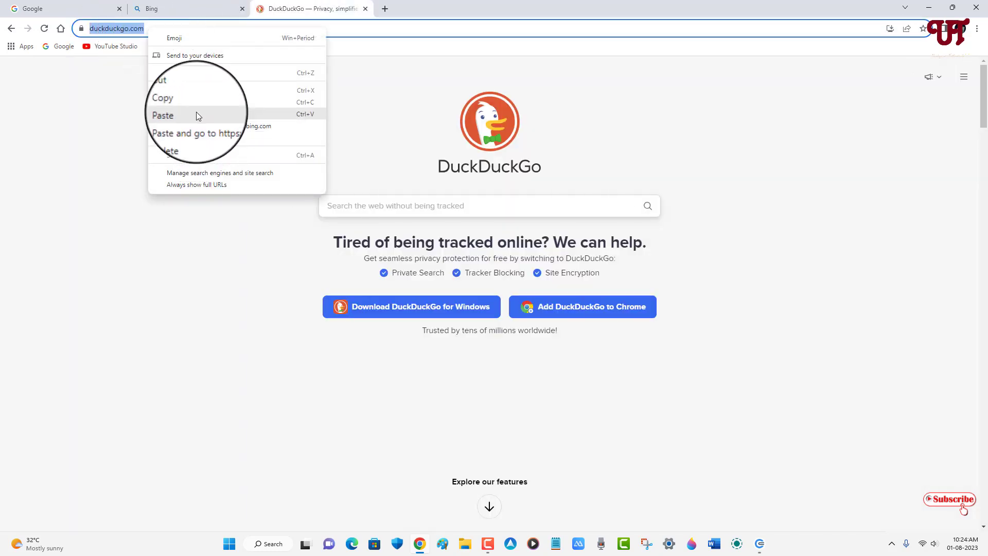
pyautogui.click(194, 105)
pyautogui.click(210, 98)
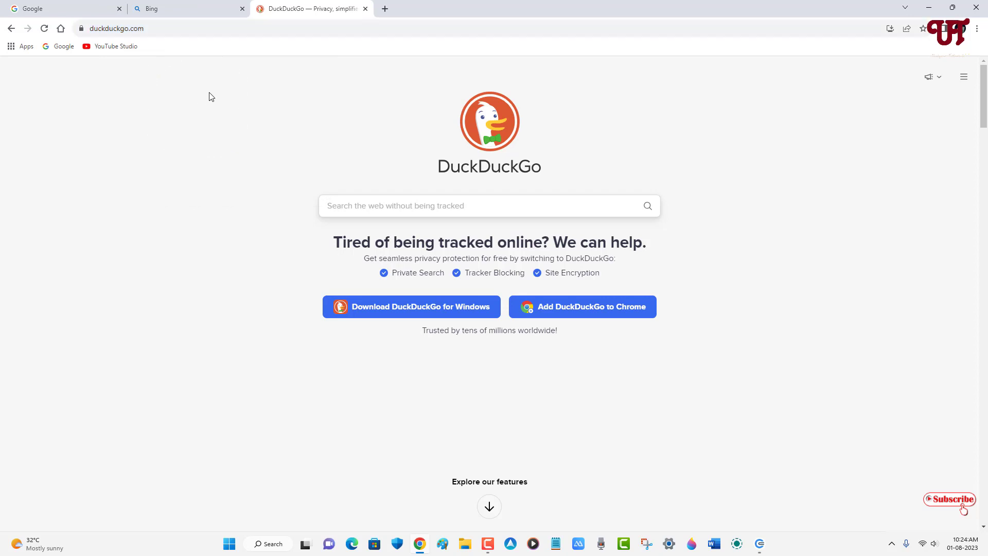
pyautogui.click(926, 11)
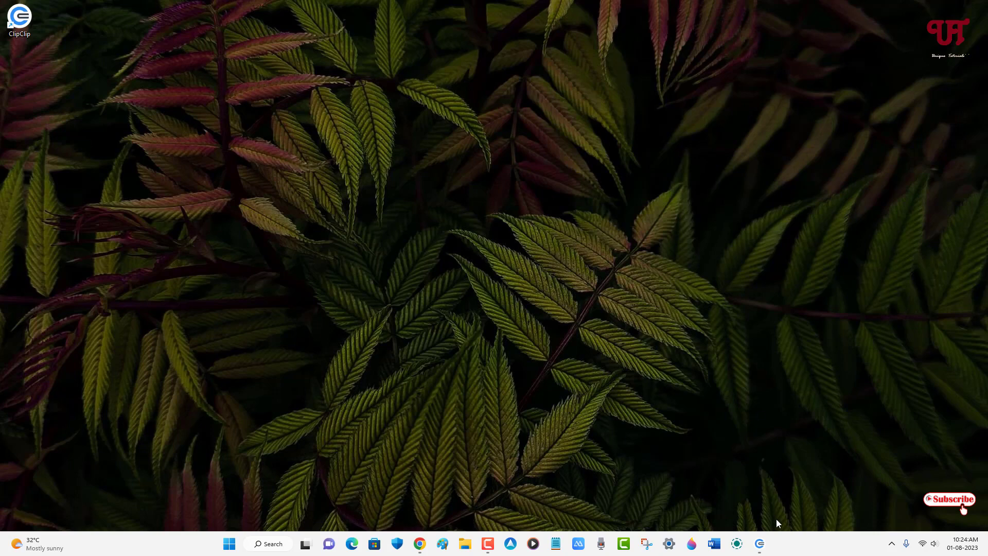
# Step: Restore ClipClip's main window from the taskbar to see the Google, Bing and DuckDuckGo clips
pyautogui.click(759, 543)
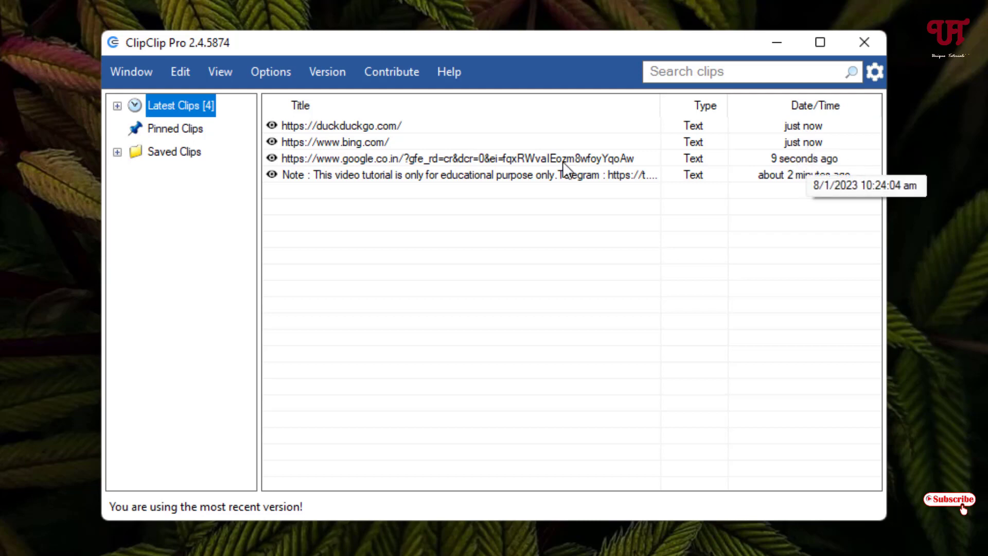
pyautogui.click(332, 128)
pyautogui.doubleClick(332, 129)
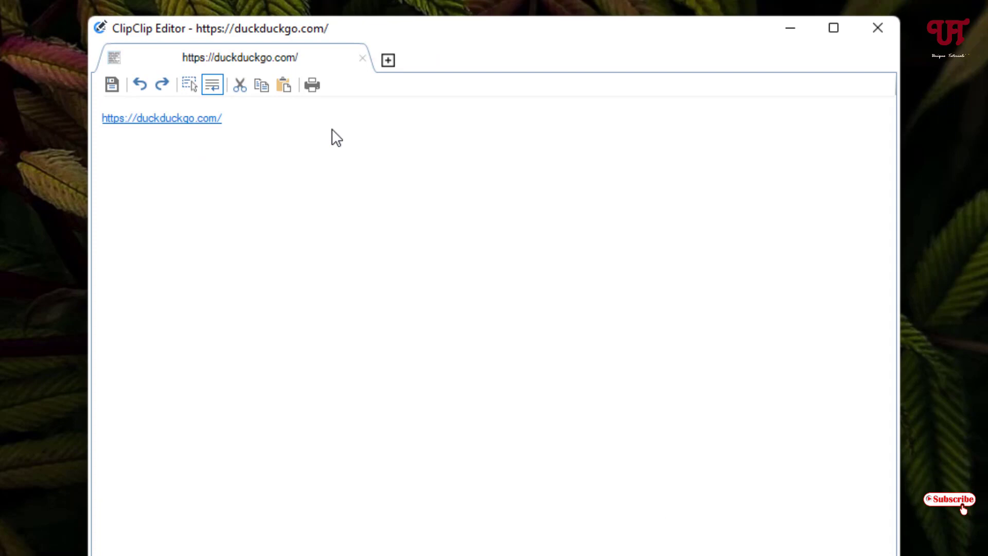
pyautogui.moveTo(225, 118); pyautogui.dragTo(105, 120)
pyautogui.rightClick(118, 125)
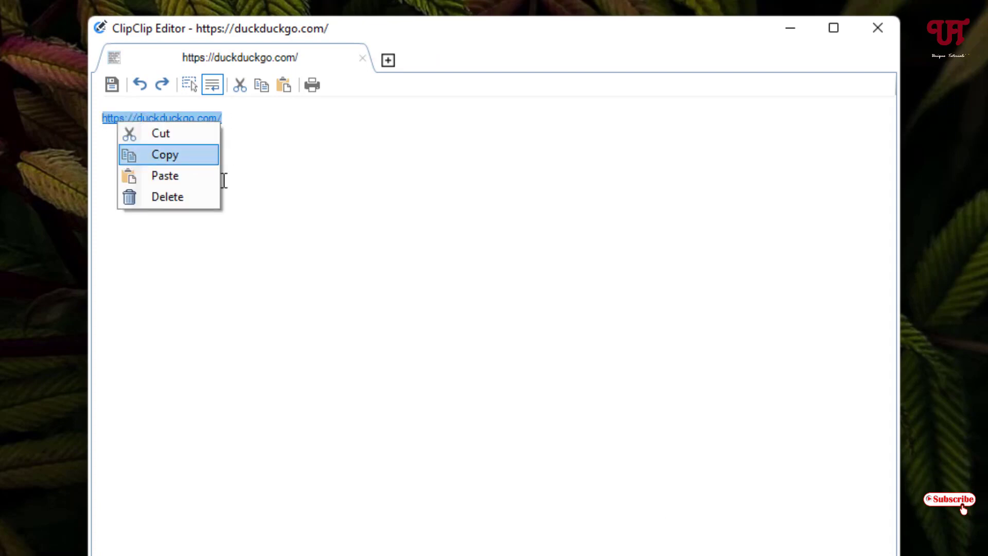
pyautogui.click(308, 178)
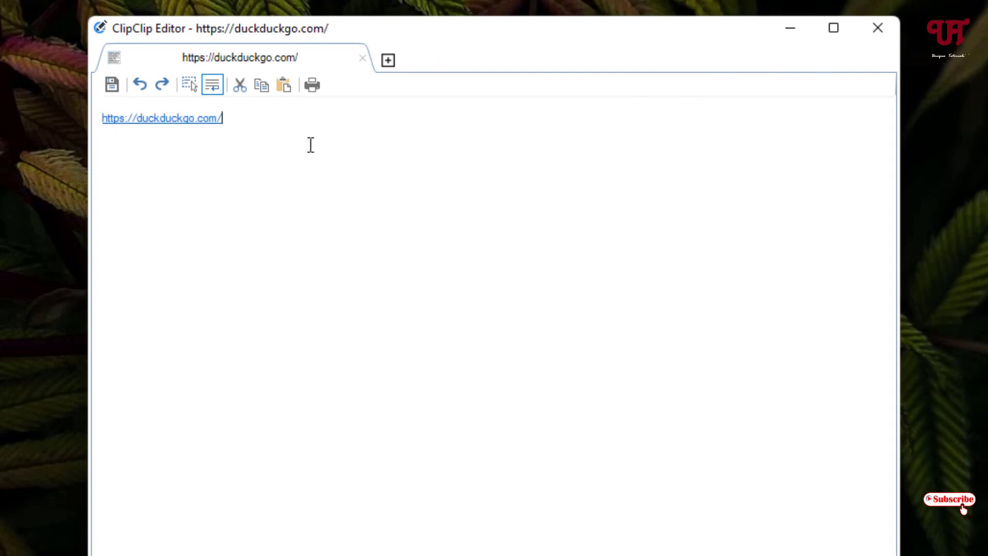
pyautogui.click(870, 28)
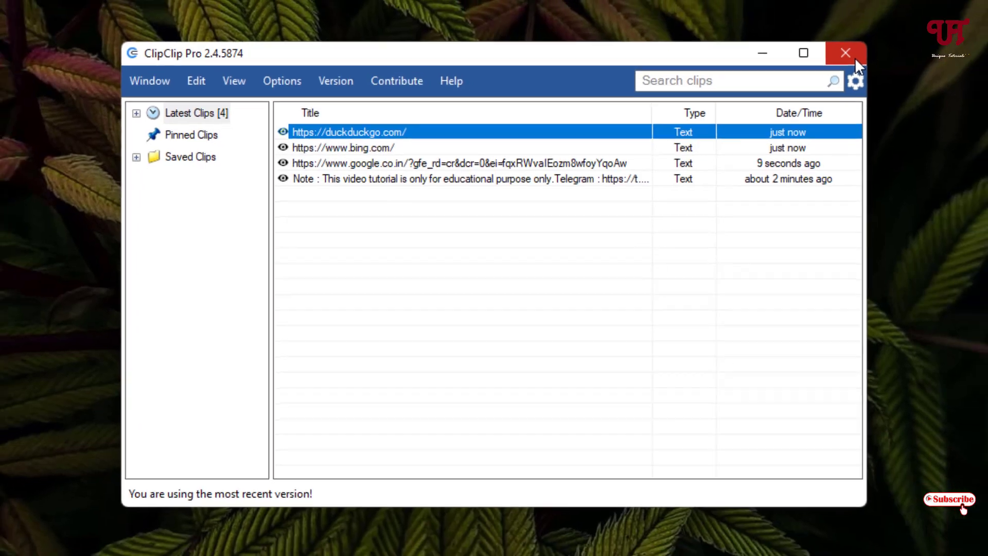
# Step: Close ClipClip's main window and confirm quitting the application with Yes
pyautogui.click(875, 47)
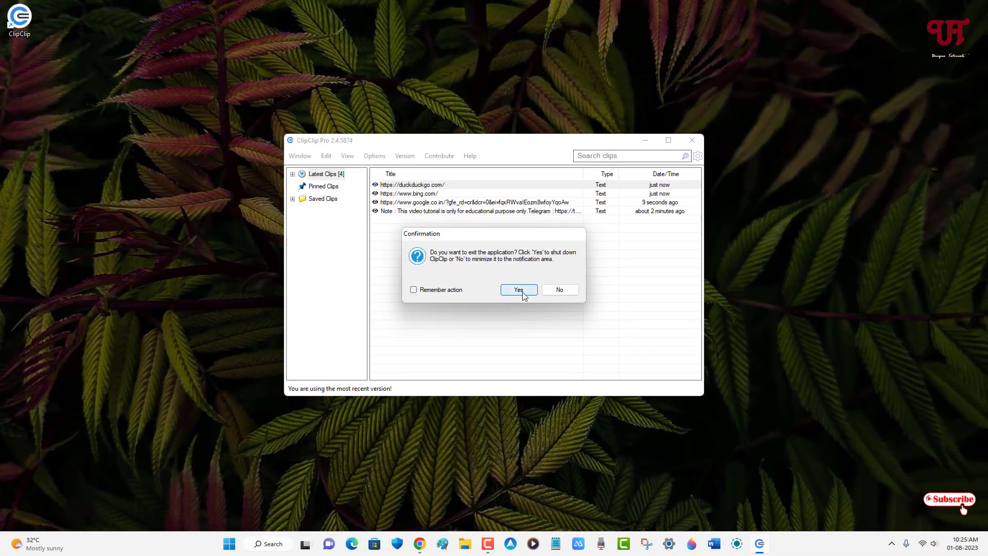
pyautogui.click(518, 291)
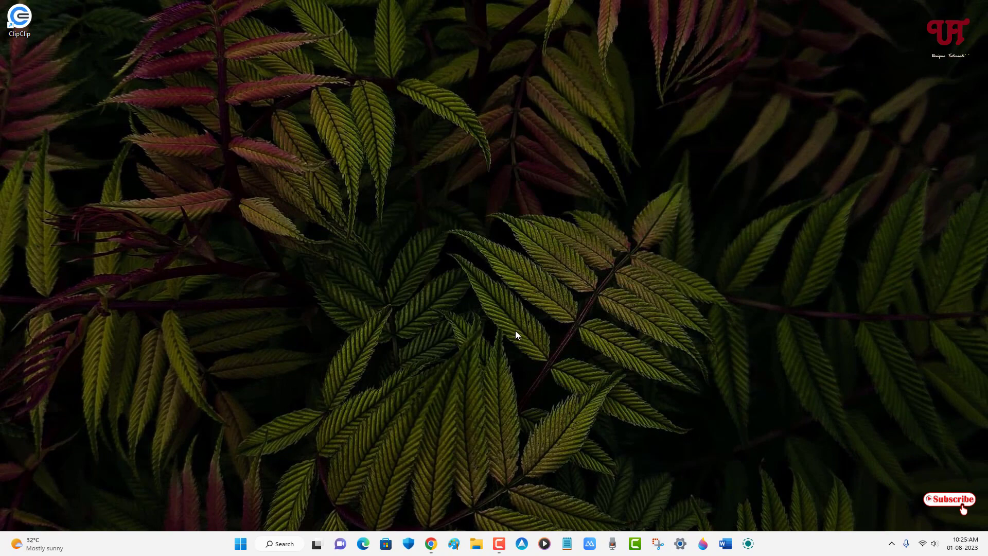